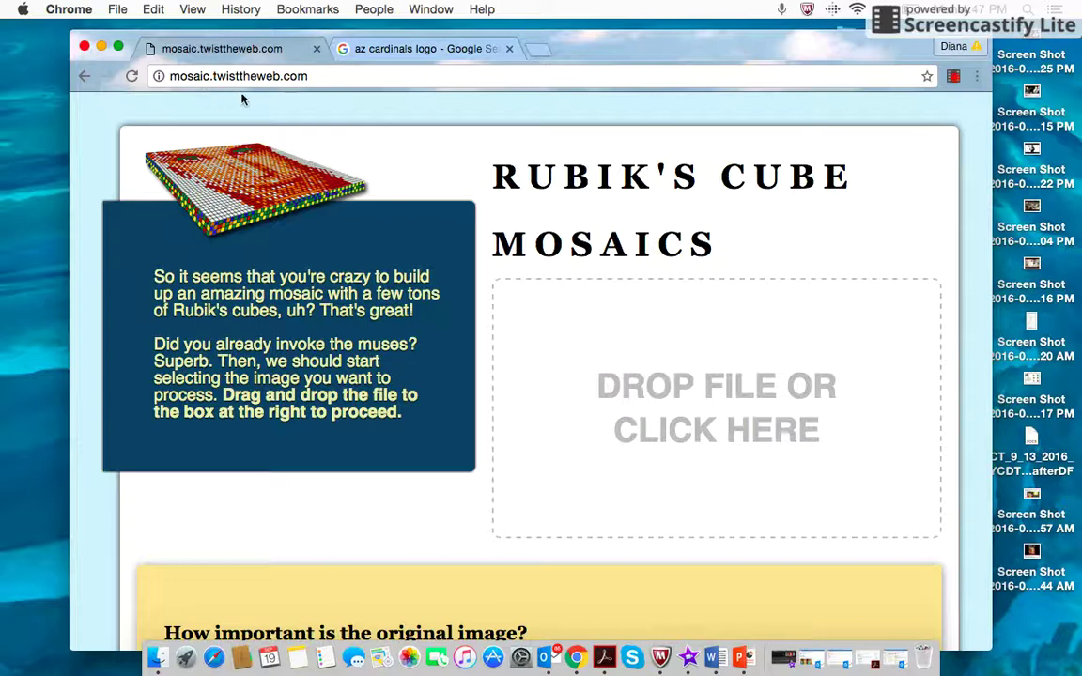
- Save the first red cardinal head logo from the az cardinals logo image results to the Desktop as cardinal
{"action": "left_click", "coordinate": [406, 52]}
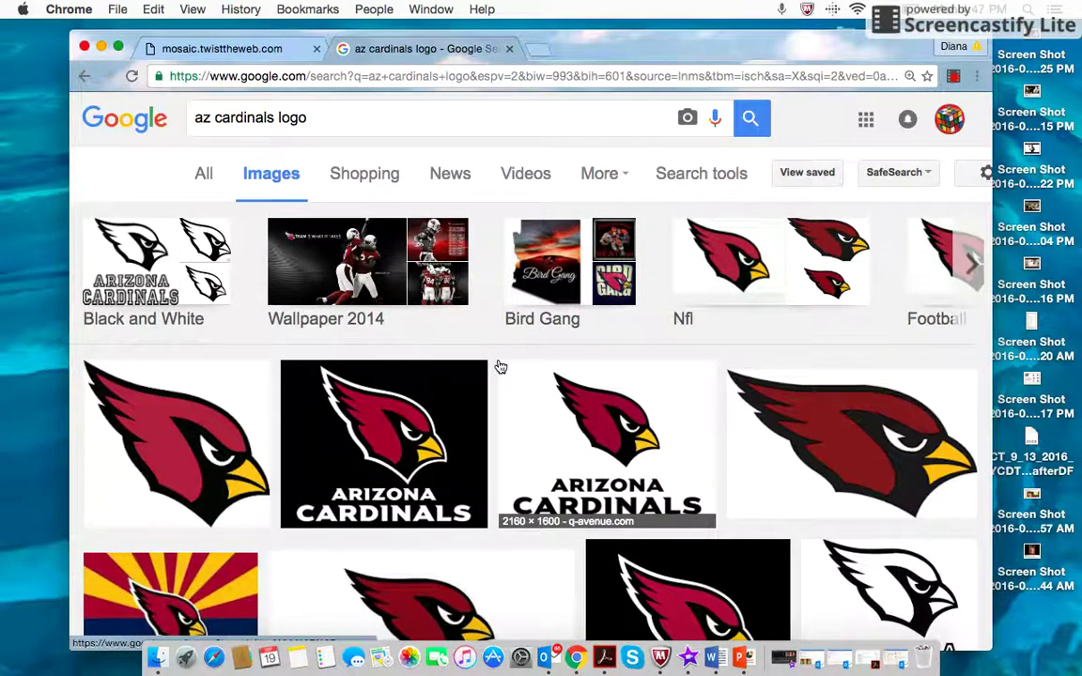
{"action": "scroll", "coordinate": [501, 366], "scroll_direction": "down", "scroll_amount": 4}
{"action": "scroll", "coordinate": [501, 366], "scroll_direction": "down", "scroll_amount": 3}
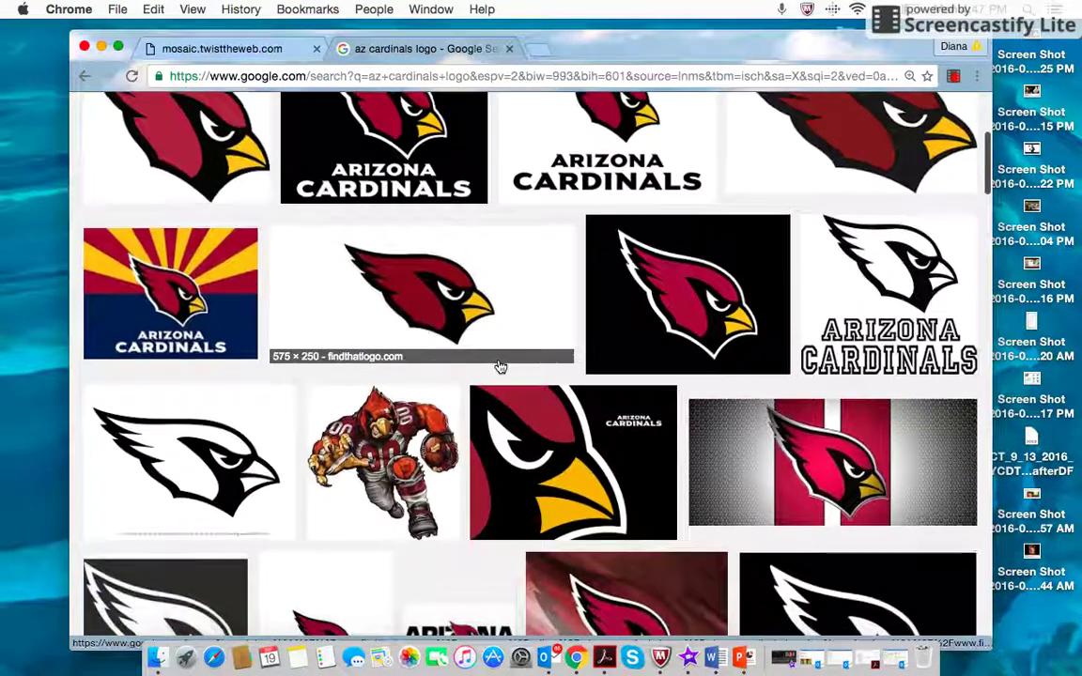
{"action": "scroll", "coordinate": [501, 367], "scroll_direction": "down", "scroll_amount": 5}
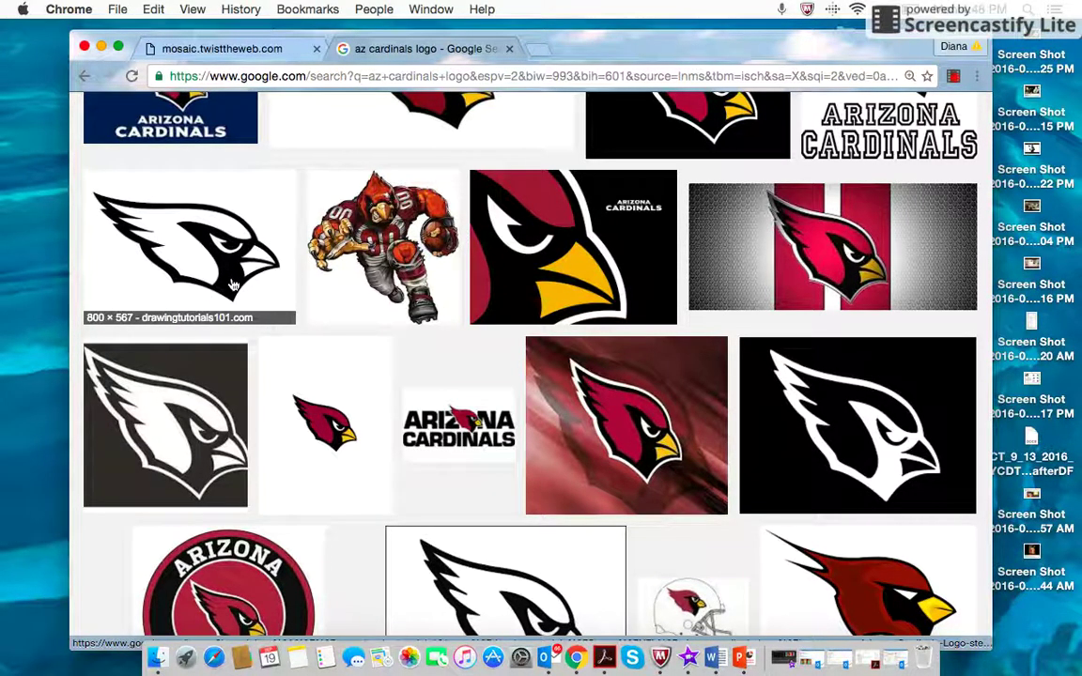
{"action": "scroll", "coordinate": [234, 285], "scroll_direction": "down", "scroll_amount": 5}
{"action": "scroll", "coordinate": [236, 284], "scroll_direction": "up", "scroll_amount": 10}
{"action": "scroll", "coordinate": [233, 282], "scroll_direction": "up", "scroll_amount": 4}
{"action": "scroll", "coordinate": [232, 285], "scroll_direction": "down", "scroll_amount": 2}
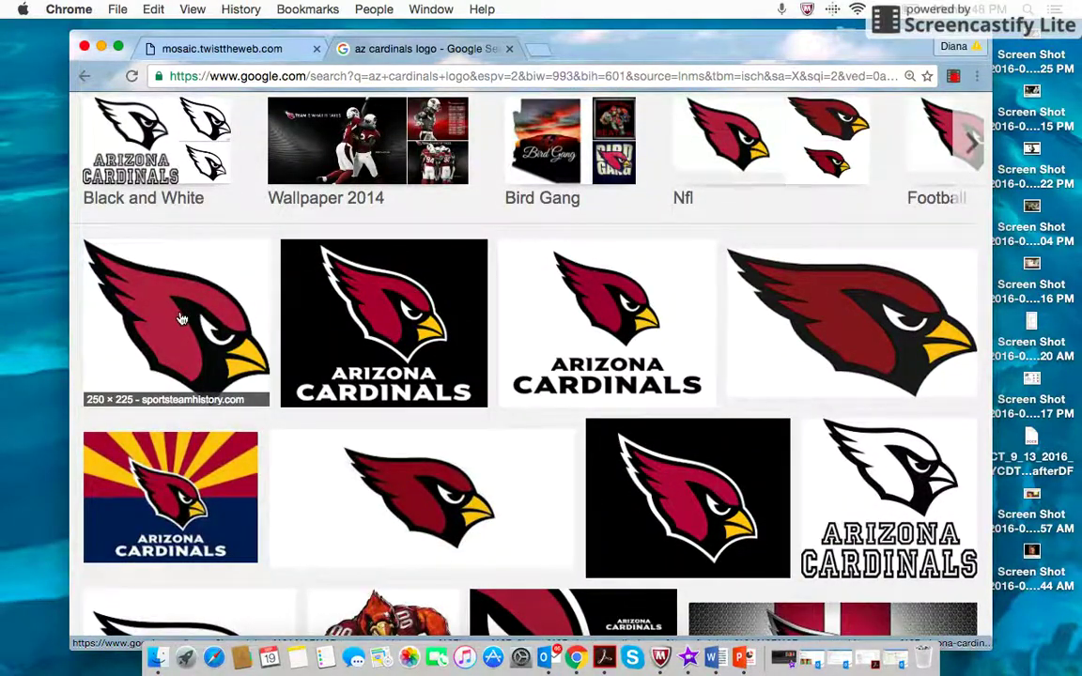
{"action": "right_click", "coordinate": [182, 316]}
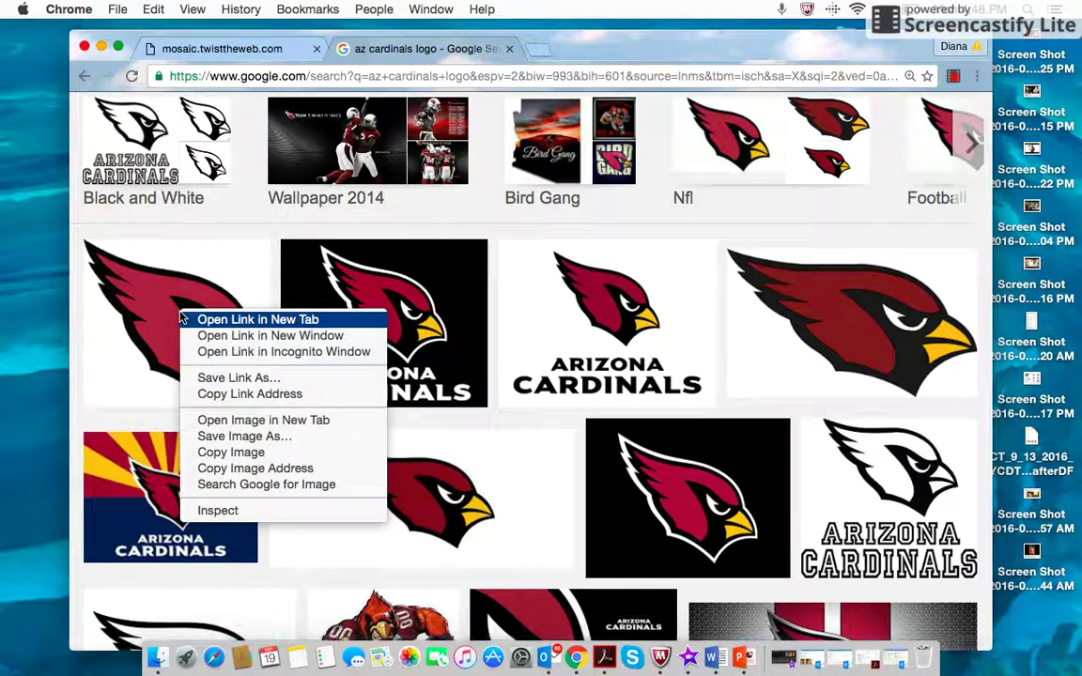
{"action": "left_click", "coordinate": [198, 438]}
{"action": "type", "text": "cardinal"}
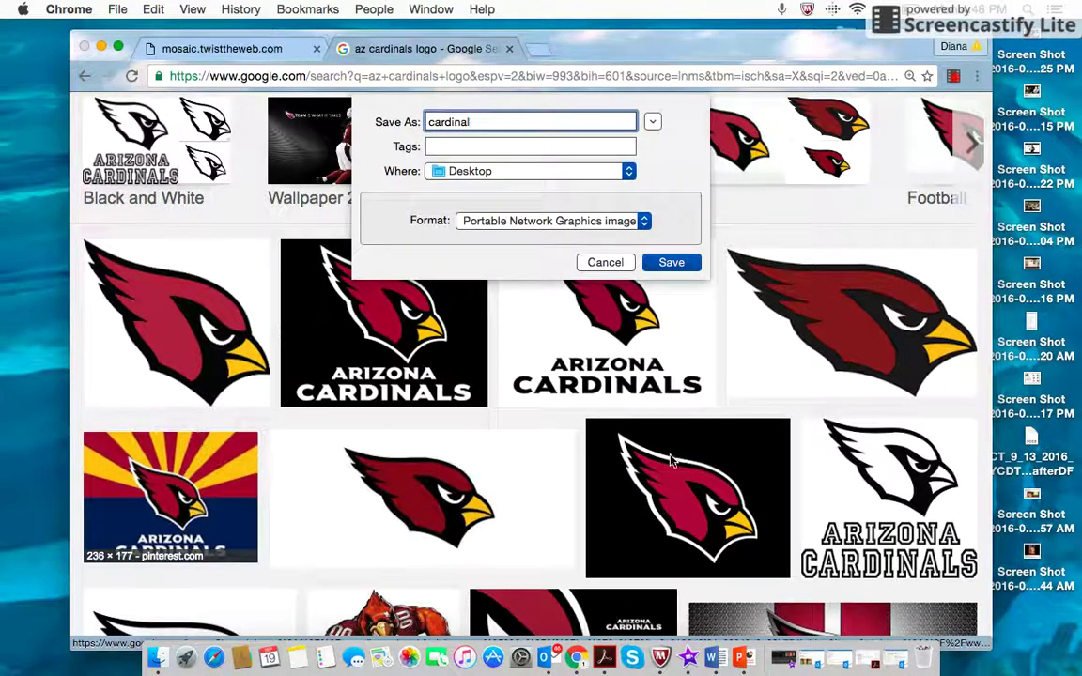
{"action": "left_click", "coordinate": [683, 264]}
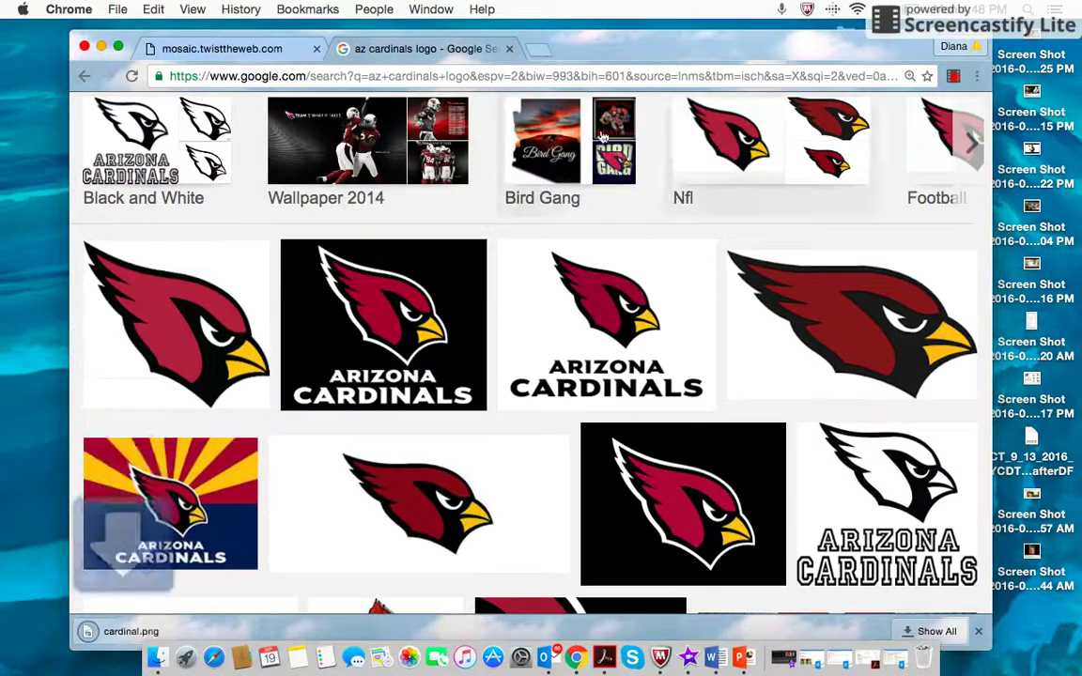
- Load cardinal.png from the desktop into the Rubik's Cube Mosaics page
{"action": "left_click", "coordinate": [255, 52]}
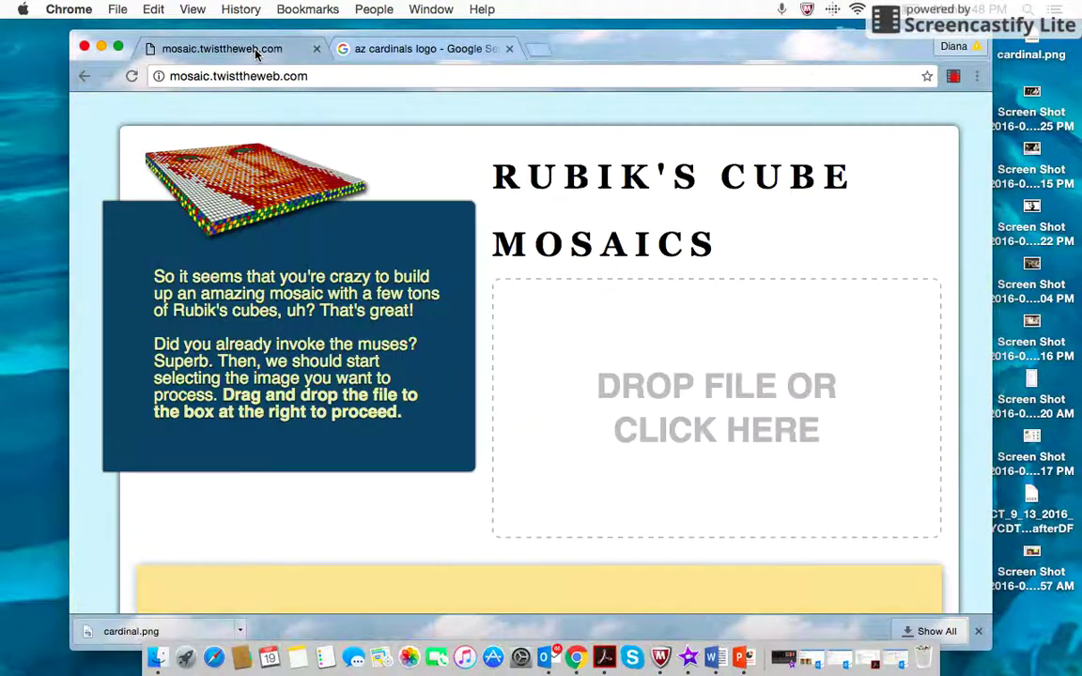
{"action": "left_click", "coordinate": [1014, 61]}
{"action": "left_click_drag", "start_coordinate": [1014, 60], "coordinate": [719, 369]}
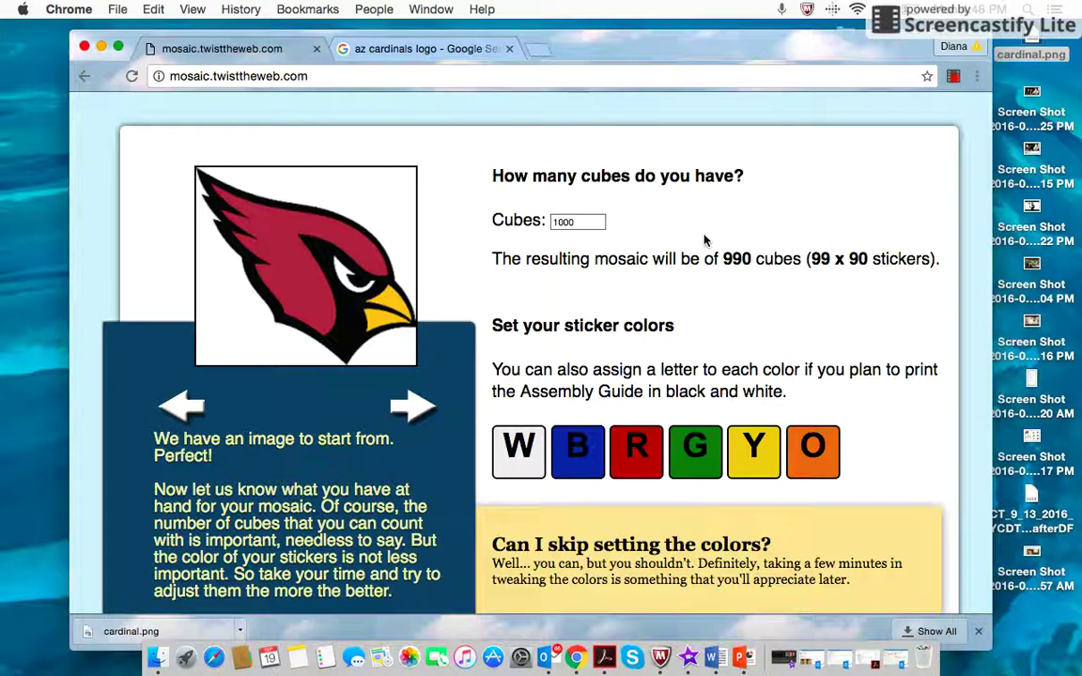
- Set the number of available cubes to 500
{"action": "left_click", "coordinate": [579, 222]}
{"action": "double_click", "coordinate": [580, 222]}
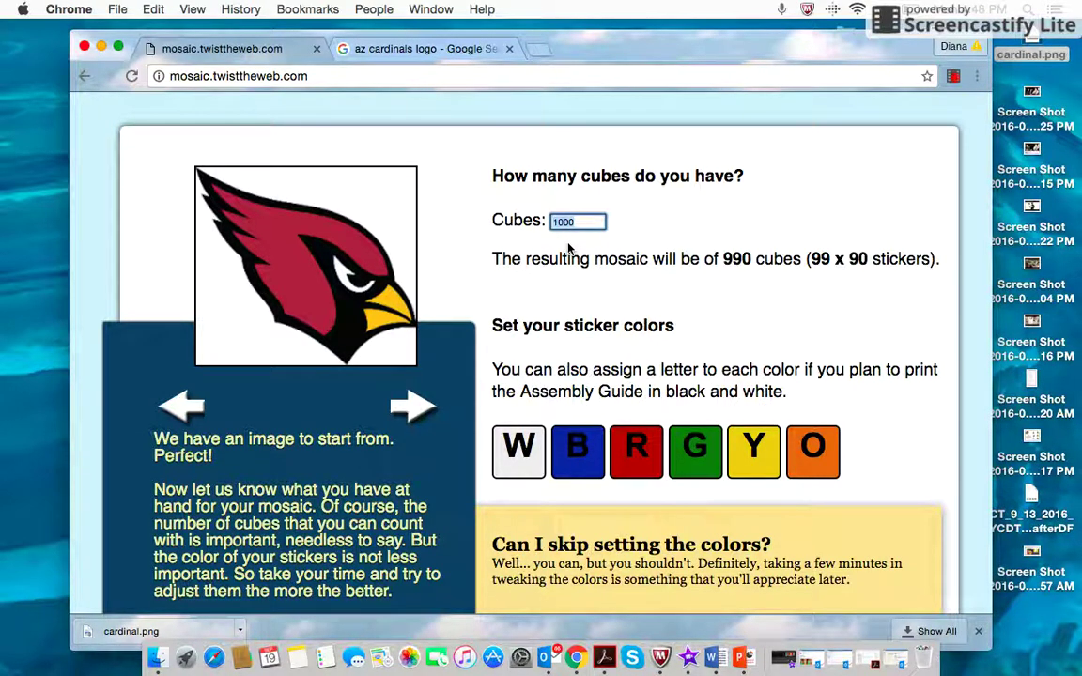
{"action": "type", "text": "500"}
- Examine the color and letter settings of the blue, orange, yellow and green stickers
{"action": "left_click", "coordinate": [813, 446]}
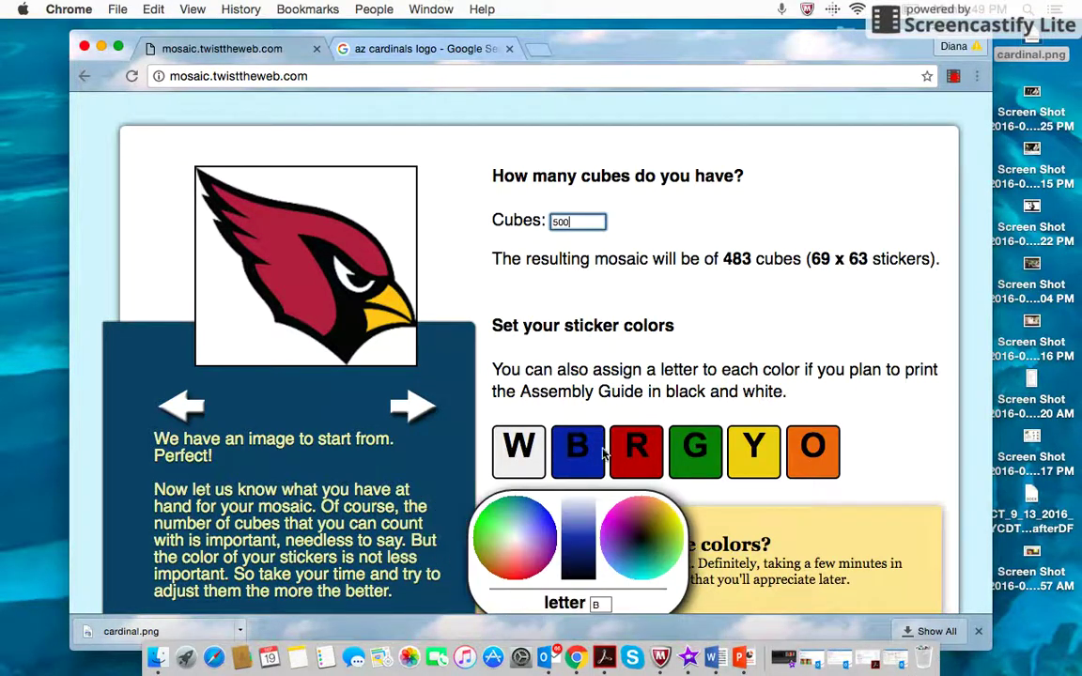
{"action": "left_click", "coordinate": [836, 326]}
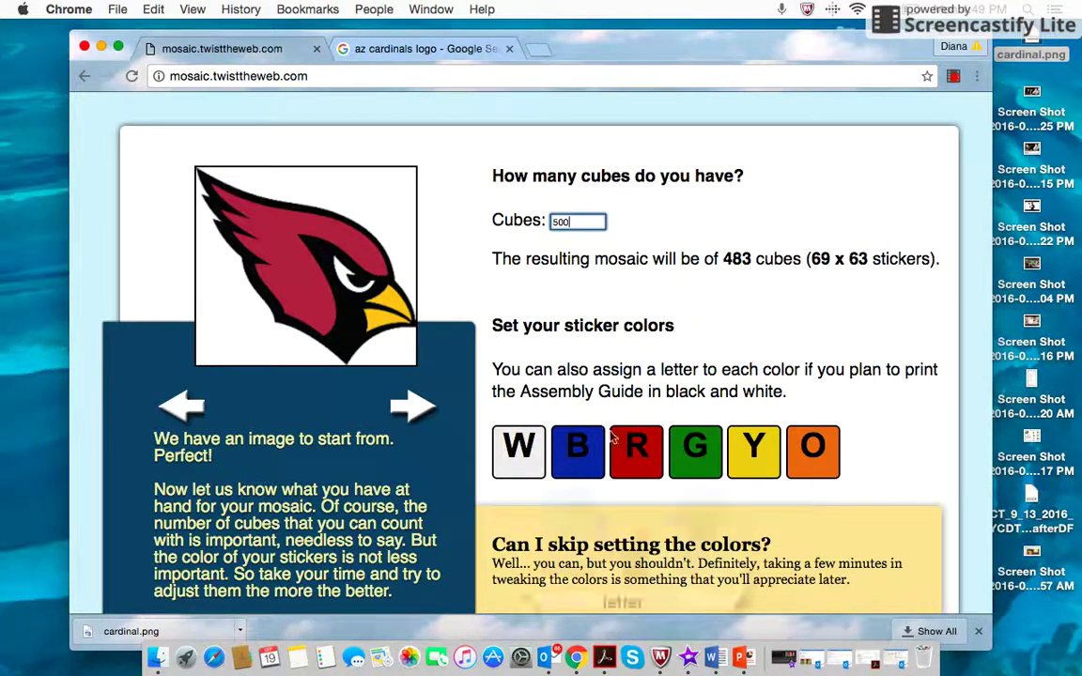
{"action": "left_click", "coordinate": [592, 470]}
{"action": "left_click", "coordinate": [815, 467]}
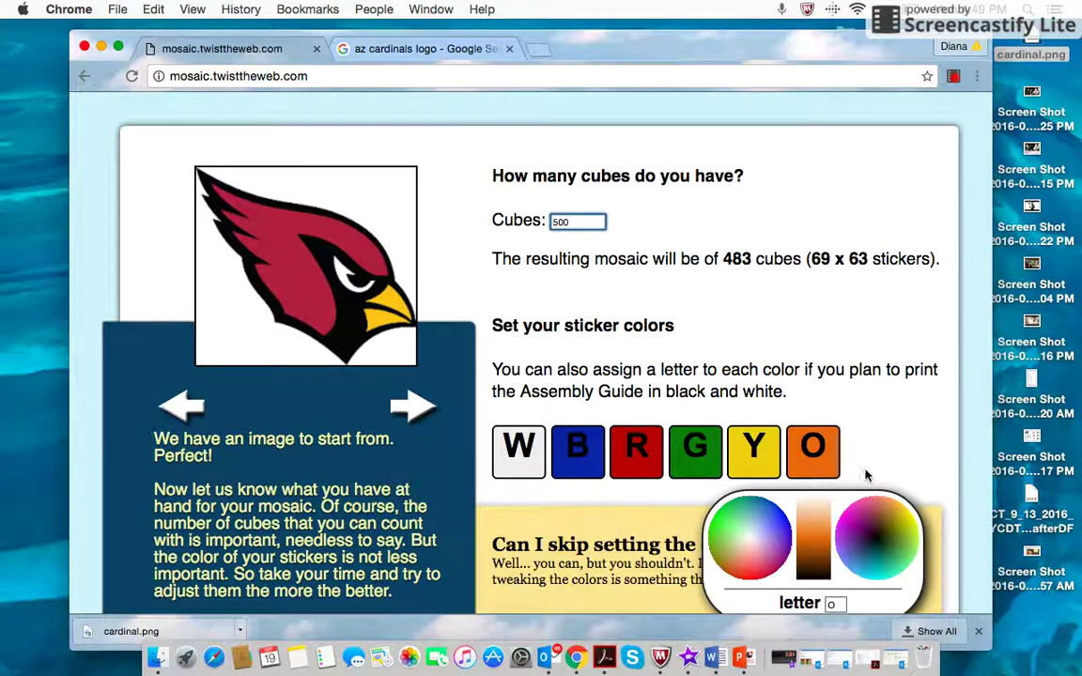
{"action": "left_click", "coordinate": [873, 464]}
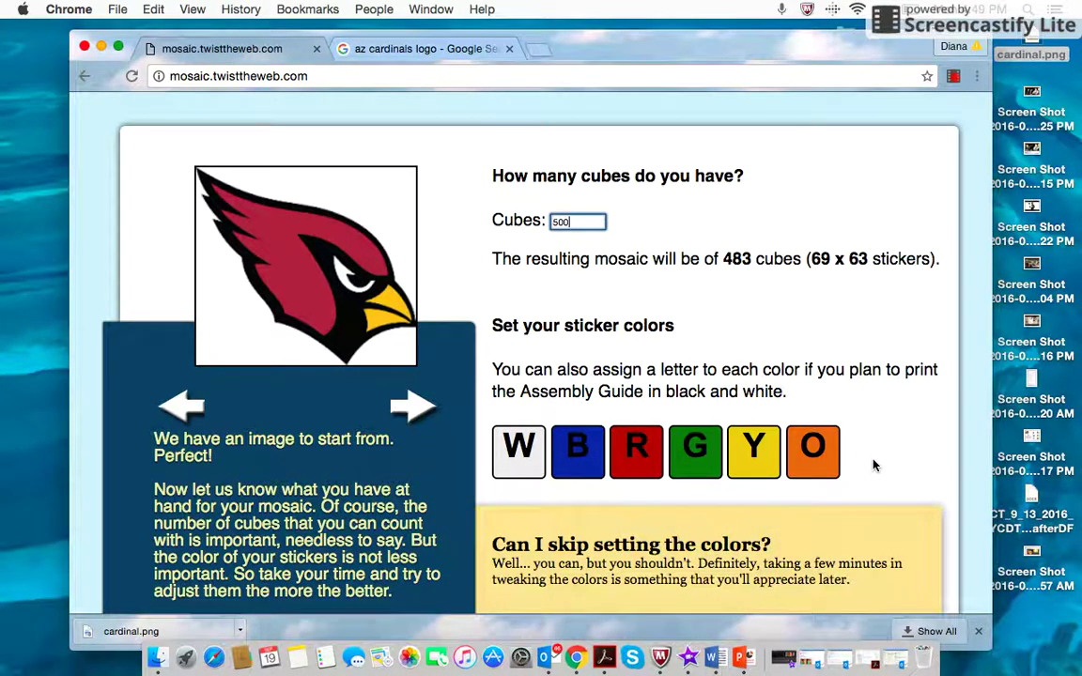
{"action": "left_click", "coordinate": [759, 460]}
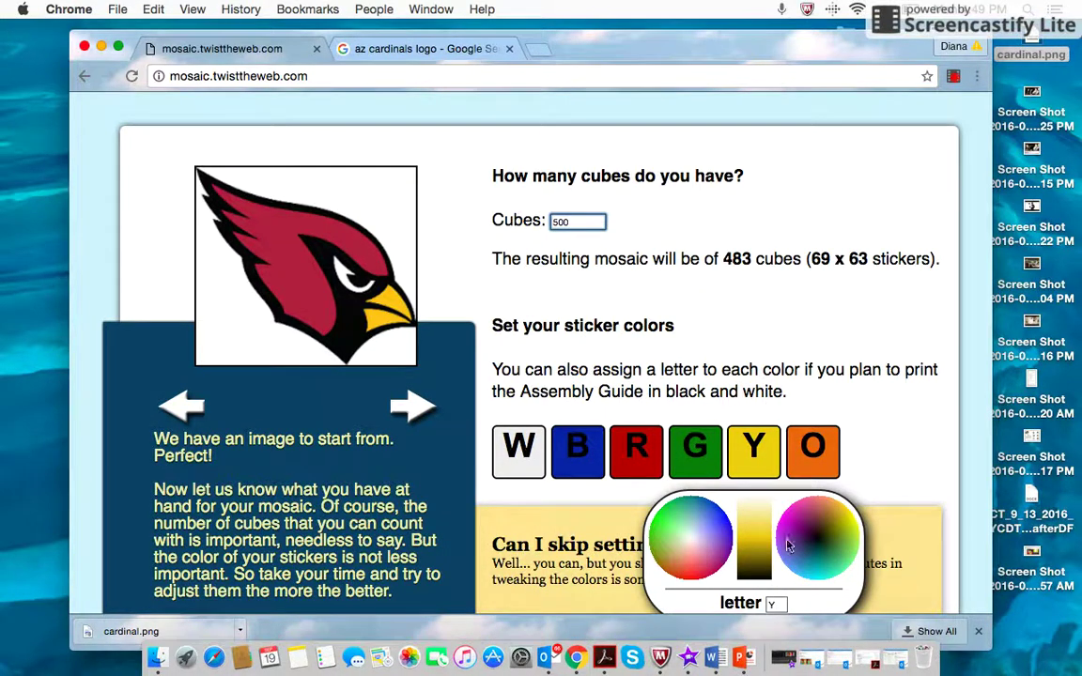
{"action": "left_click", "coordinate": [692, 458]}
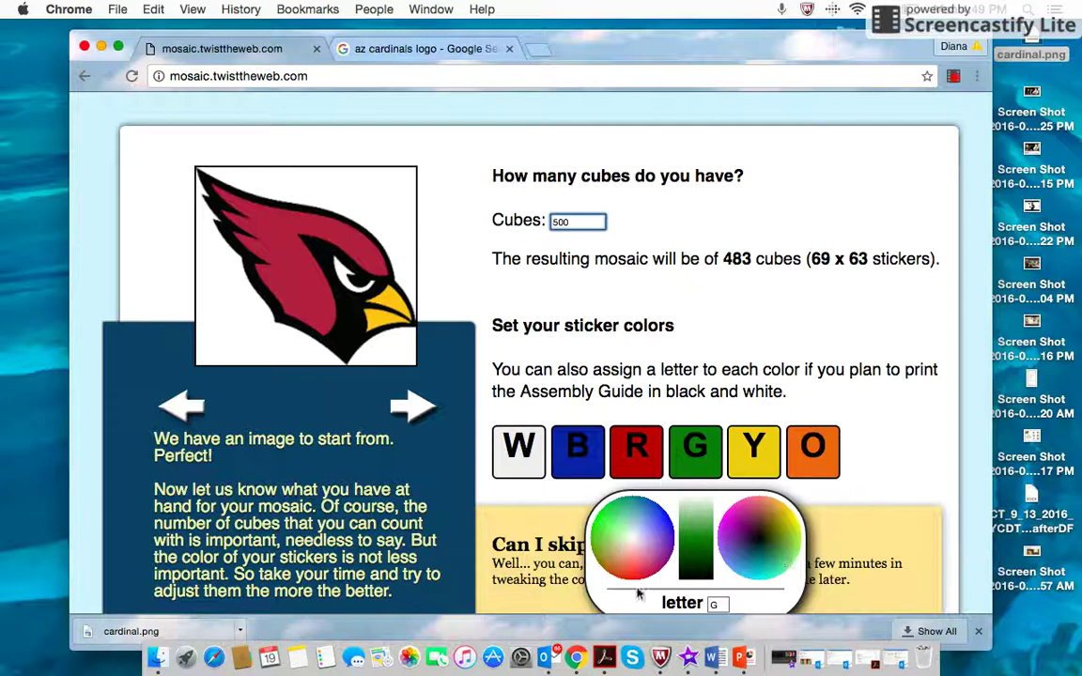
{"action": "left_click", "coordinate": [813, 451]}
{"action": "scroll", "coordinate": [855, 368], "scroll_direction": "down", "scroll_amount": 3}
{"action": "left_click", "coordinate": [519, 347]}
{"action": "left_click", "coordinate": [381, 273]}
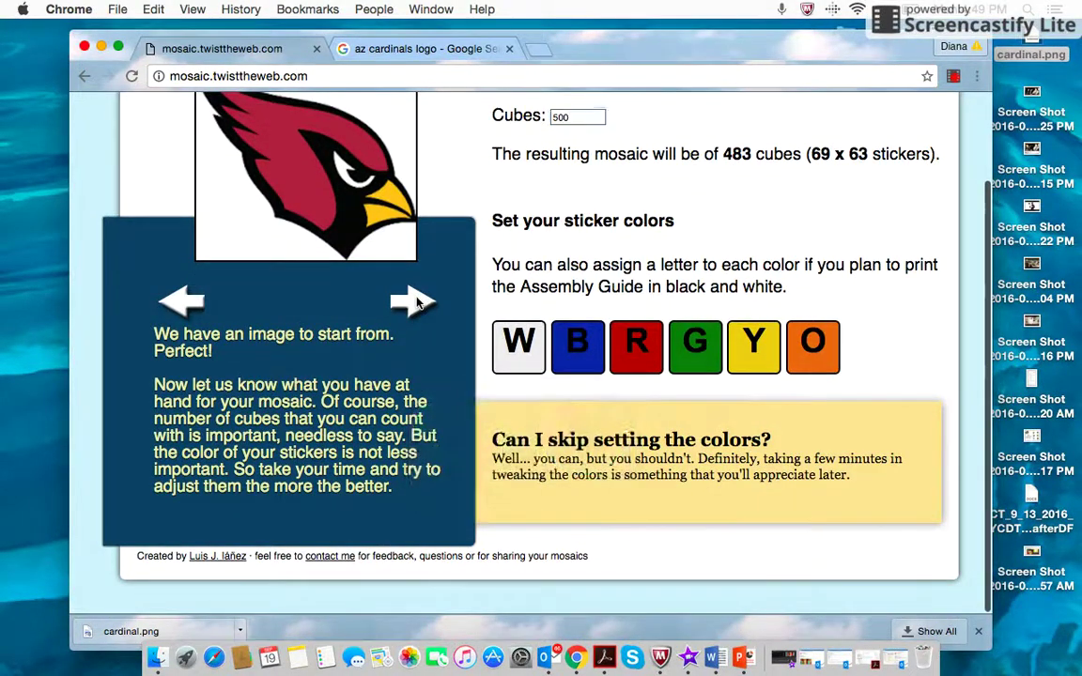
- Advance to the color threshold stage with the dithered mosaic preview and switch the browser to full screen
{"action": "left_click", "coordinate": [413, 301]}
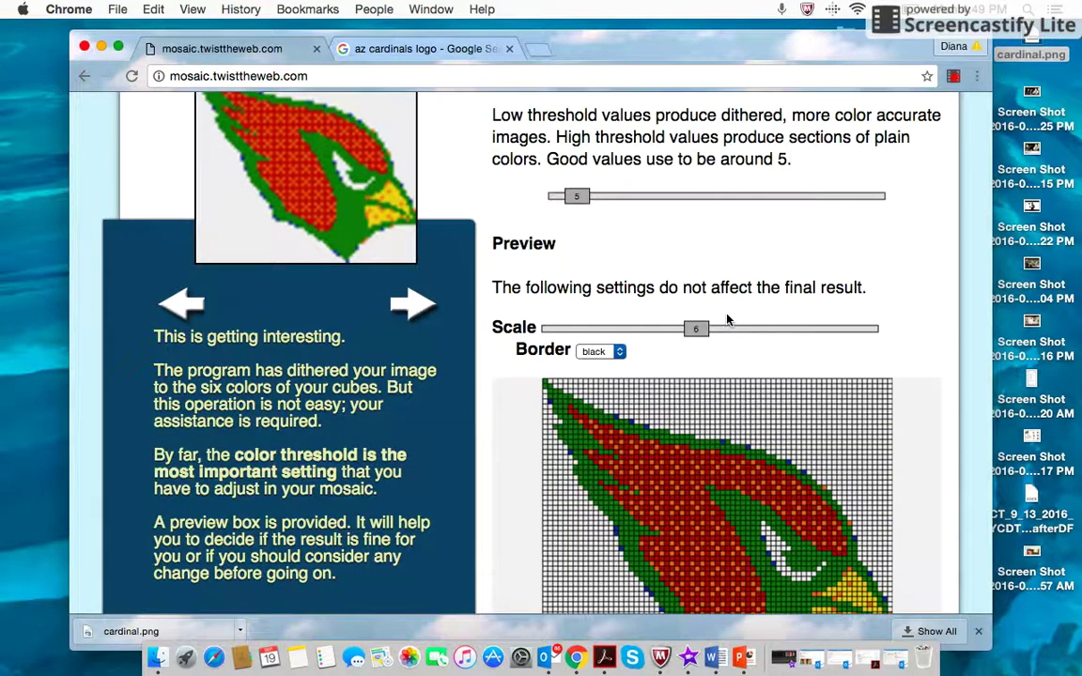
{"action": "scroll", "coordinate": [726, 320], "scroll_direction": "up", "scroll_amount": 2}
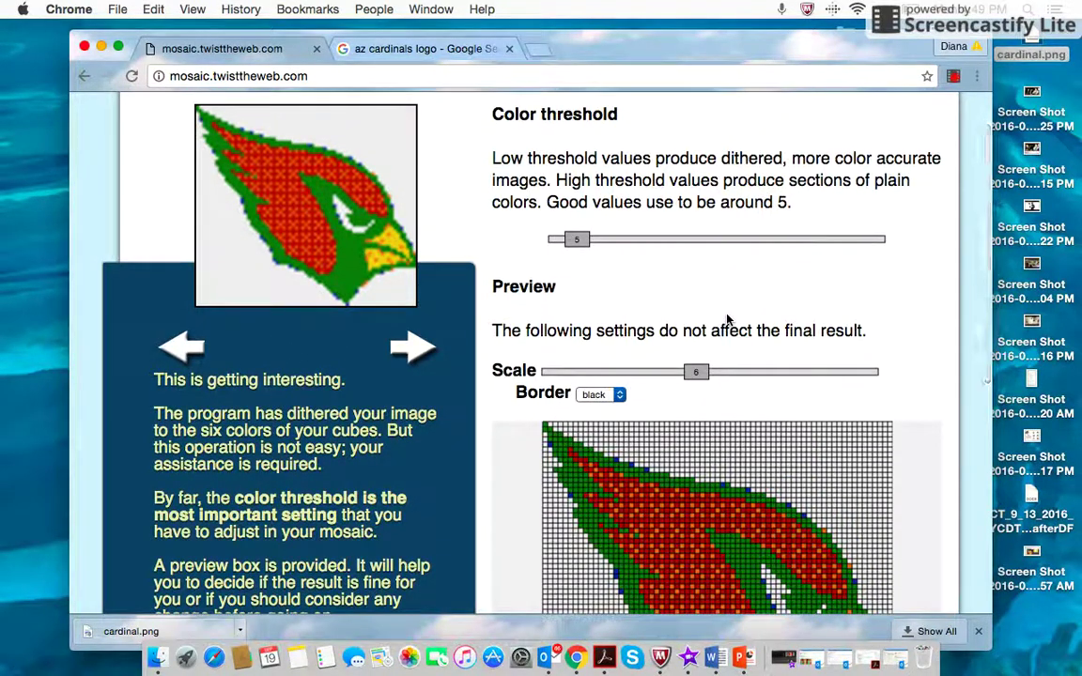
{"action": "scroll", "coordinate": [726, 320], "scroll_direction": "down", "scroll_amount": 3}
{"action": "scroll", "coordinate": [729, 320], "scroll_direction": "up", "scroll_amount": 1}
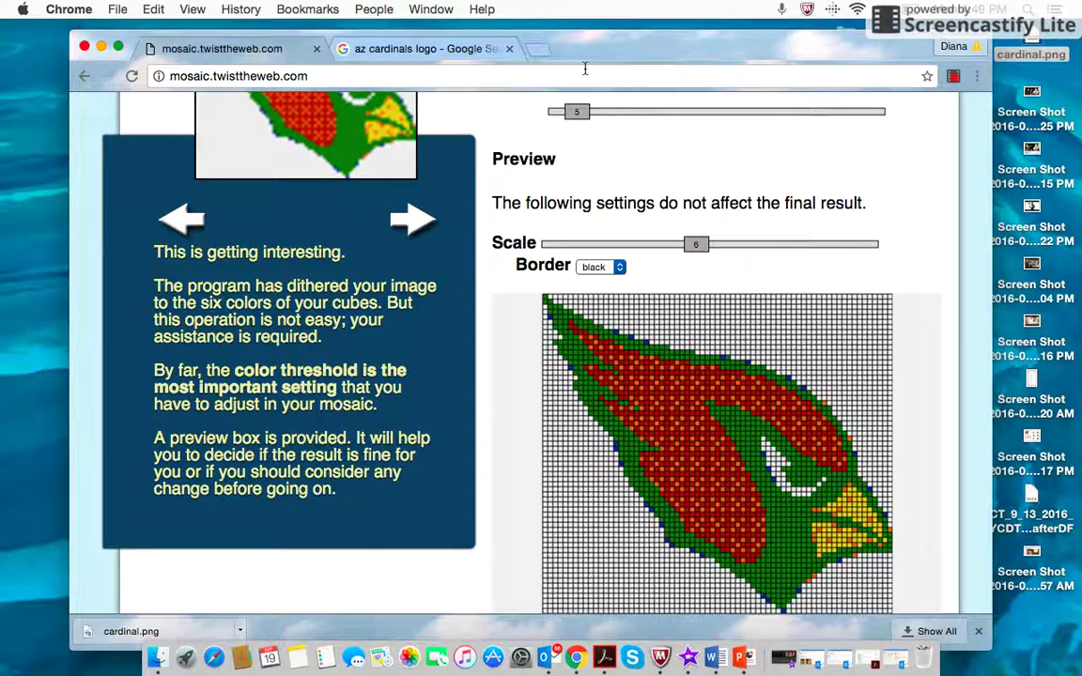
{"action": "left_click", "coordinate": [194, 11]}
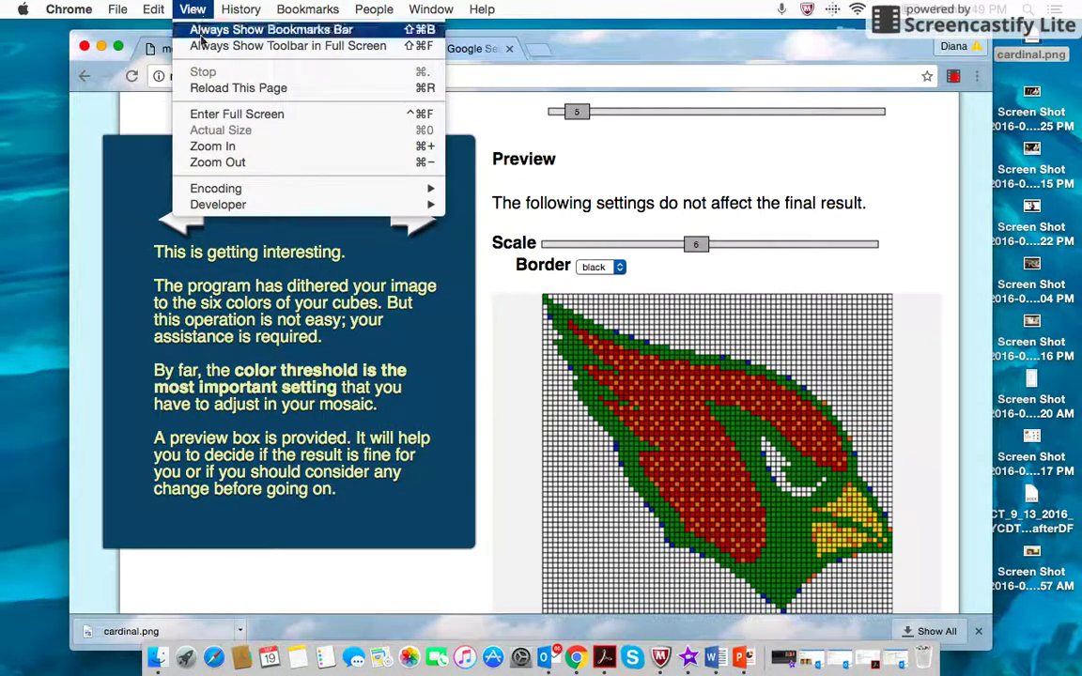
{"action": "left_click", "coordinate": [212, 117]}
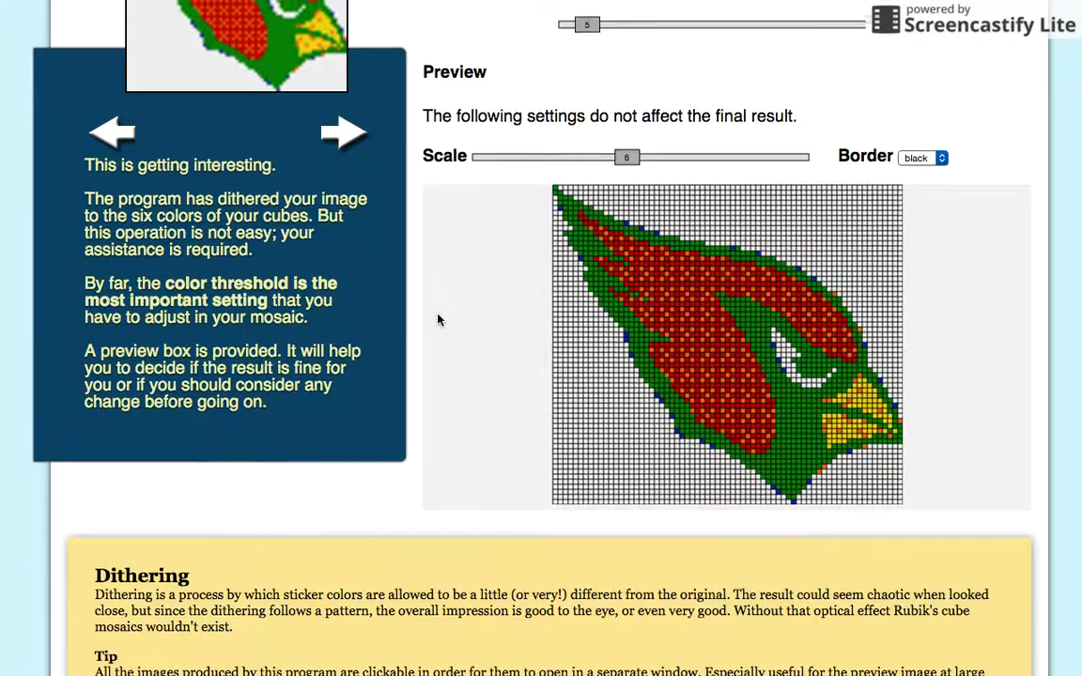
- Try several color threshold values for the mosaic, including 46, and leave the threshold at 85
{"action": "scroll", "coordinate": [438, 320], "scroll_direction": "up", "scroll_amount": 3}
{"action": "scroll", "coordinate": [437, 321], "scroll_direction": "down", "scroll_amount": 1}
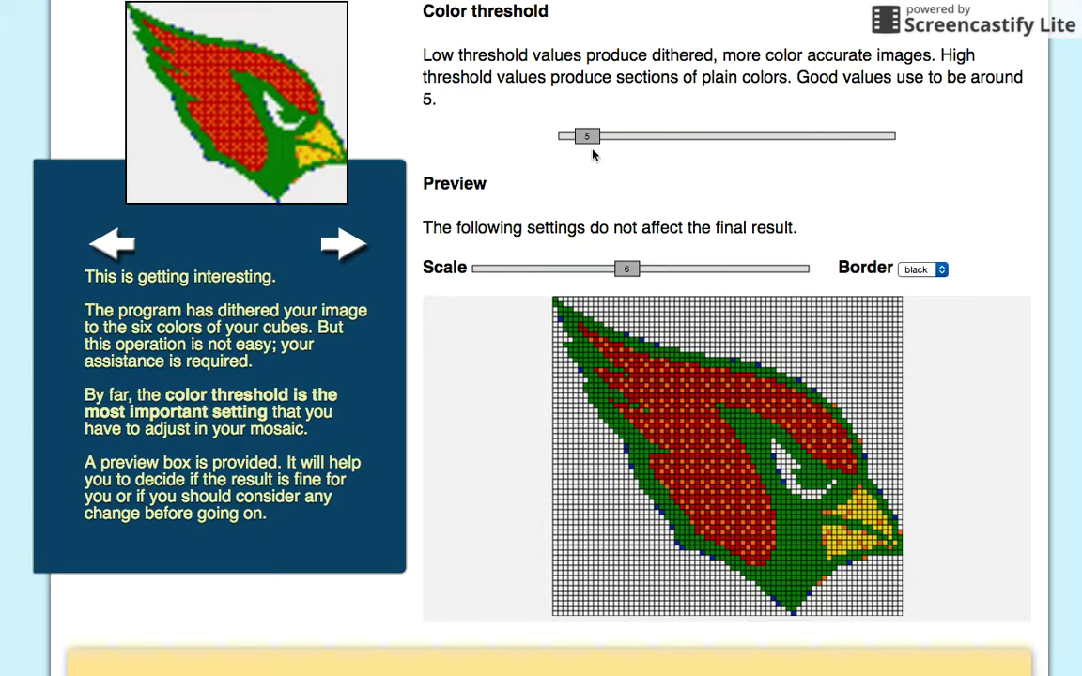
{"action": "left_click_drag", "start_coordinate": [590, 139], "coordinate": [714, 141]}
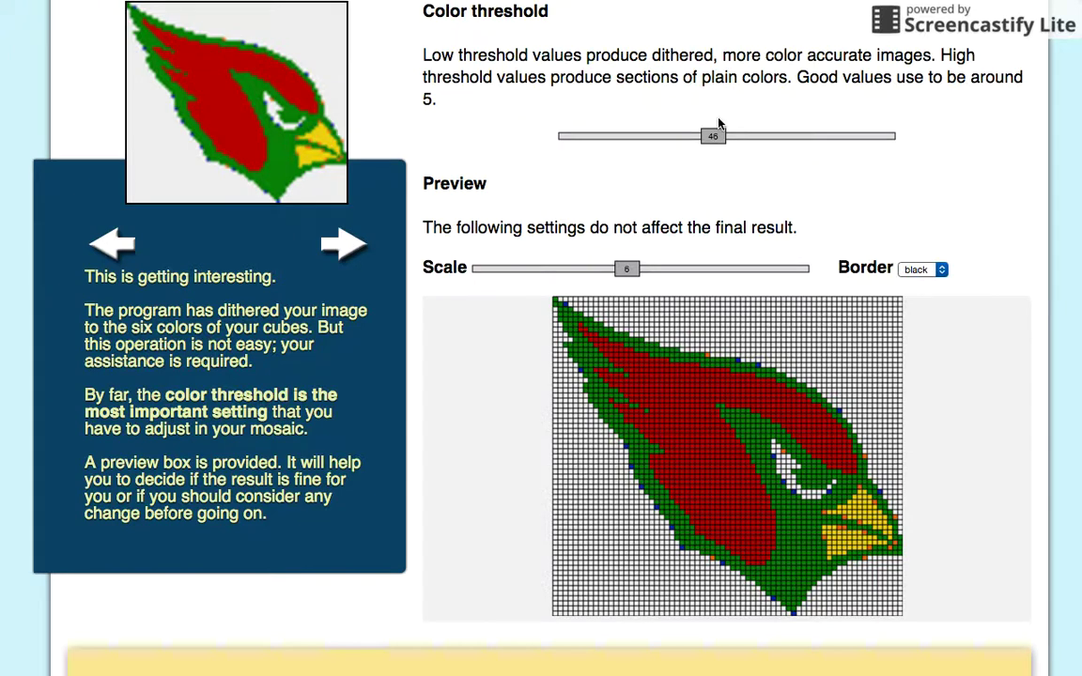
{"action": "left_click_drag", "start_coordinate": [713, 137], "coordinate": [655, 139]}
{"action": "left_click", "coordinate": [593, 138]}
{"action": "left_click_drag", "start_coordinate": [598, 141], "coordinate": [823, 144]}
{"action": "left_click_drag", "start_coordinate": [841, 138], "coordinate": [861, 137]}
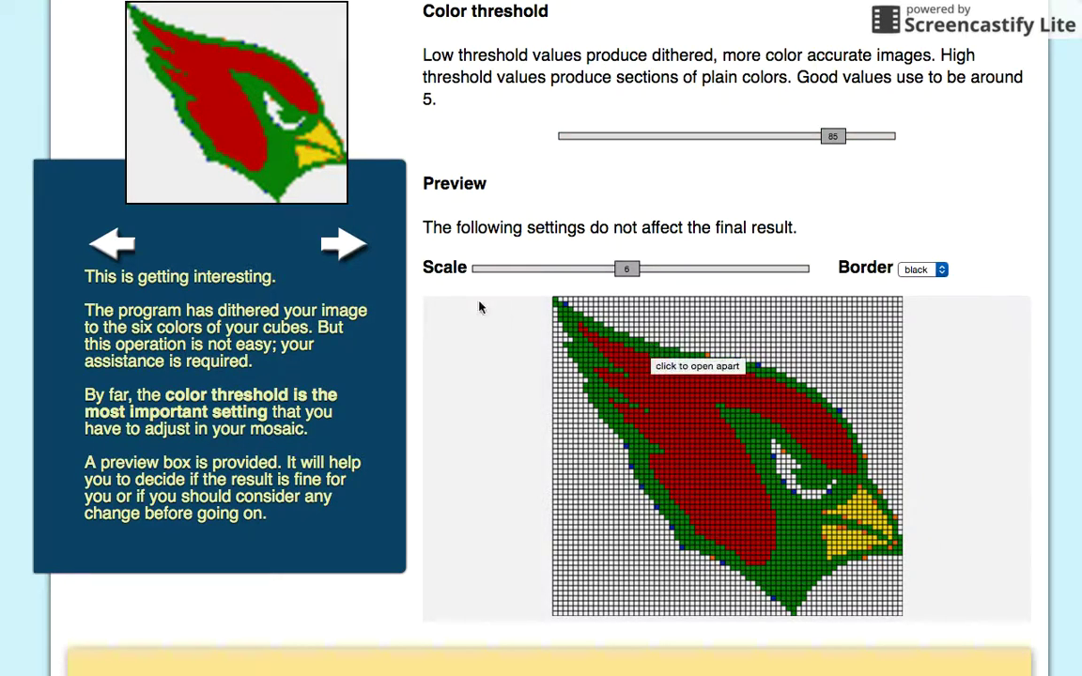
- Generate the Mosaic Assembly Guide with blocks of 3x3 cubes and the title Cardinals Mosaic
{"action": "left_click", "coordinate": [344, 246]}
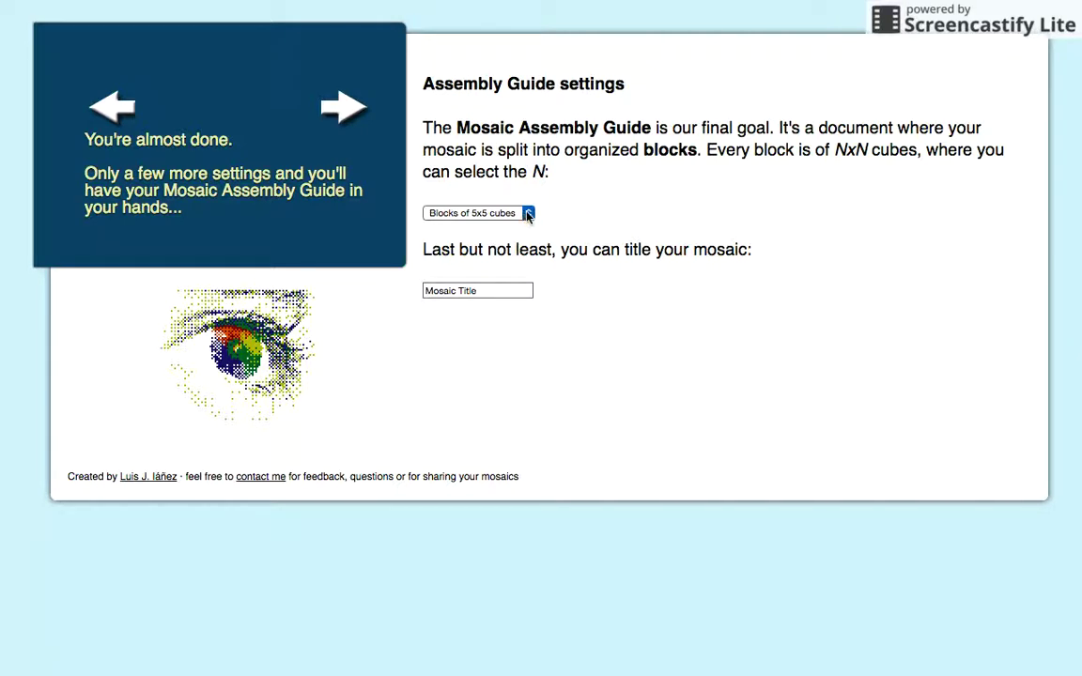
{"action": "left_click", "coordinate": [528, 214]}
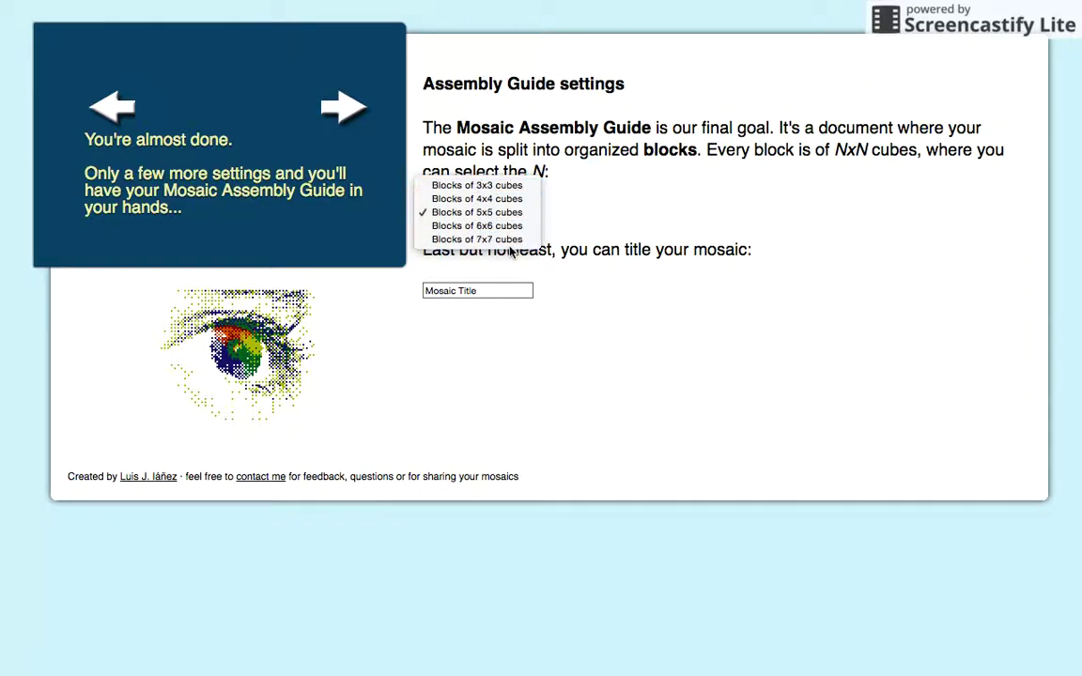
{"action": "left_click", "coordinate": [535, 186]}
{"action": "left_click", "coordinate": [480, 291]}
{"action": "type", "text": "Cardinals Mosaic"}
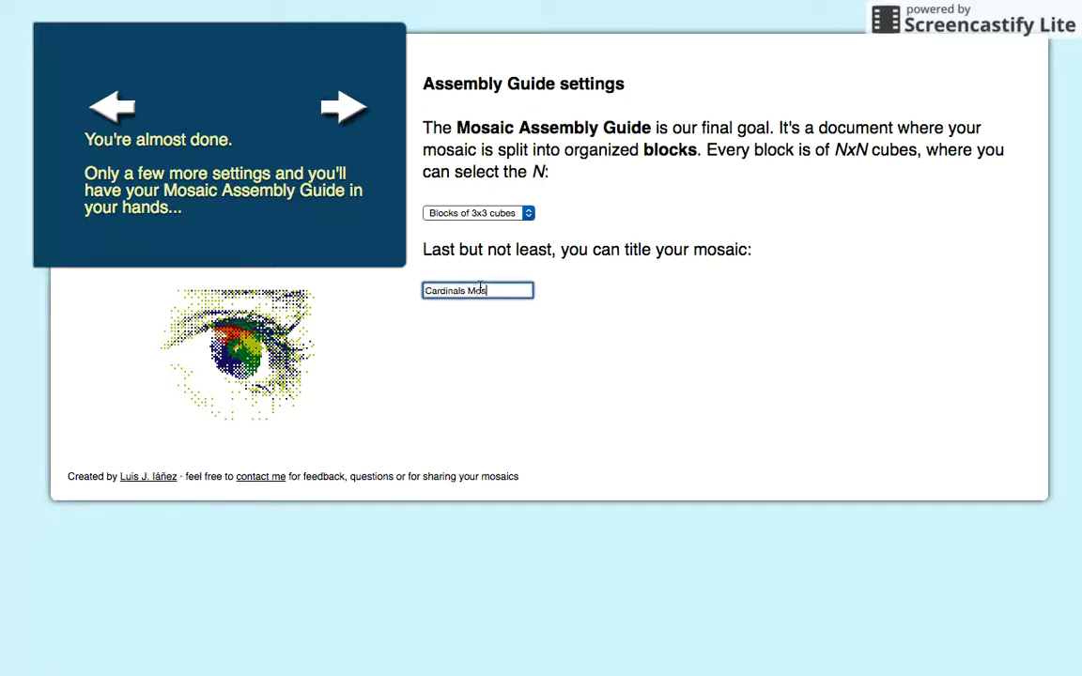
{"action": "left_click", "coordinate": [345, 110]}
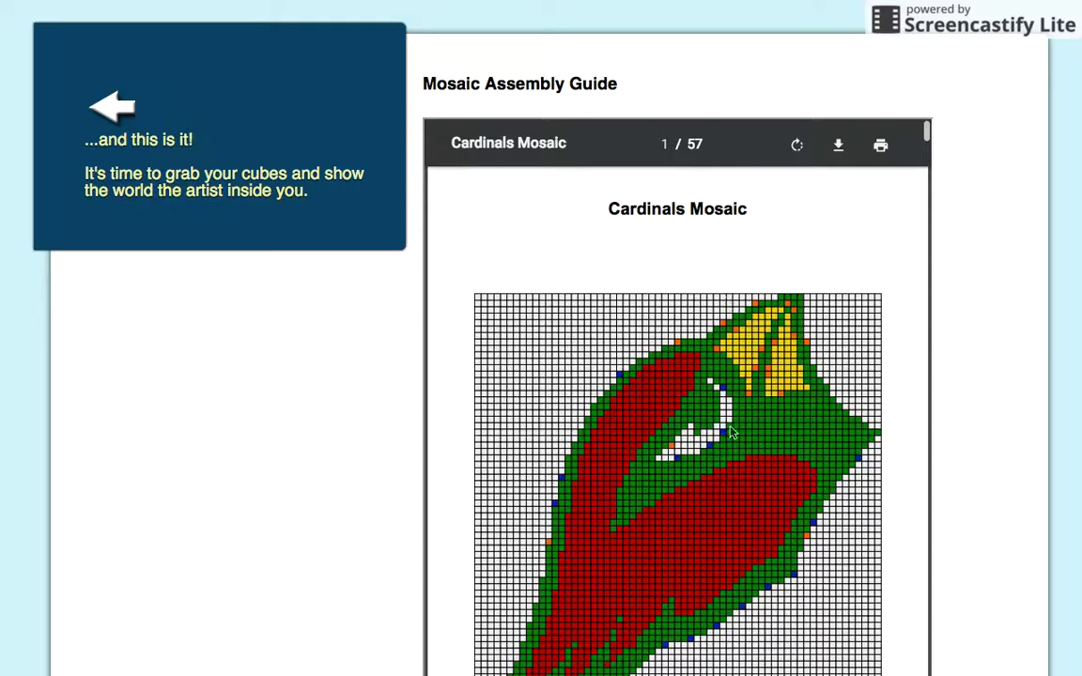
- Review the assembly guide's full mosaic page and the sticker layout of block A1
{"action": "scroll", "coordinate": [732, 434], "scroll_direction": "down", "scroll_amount": 1}
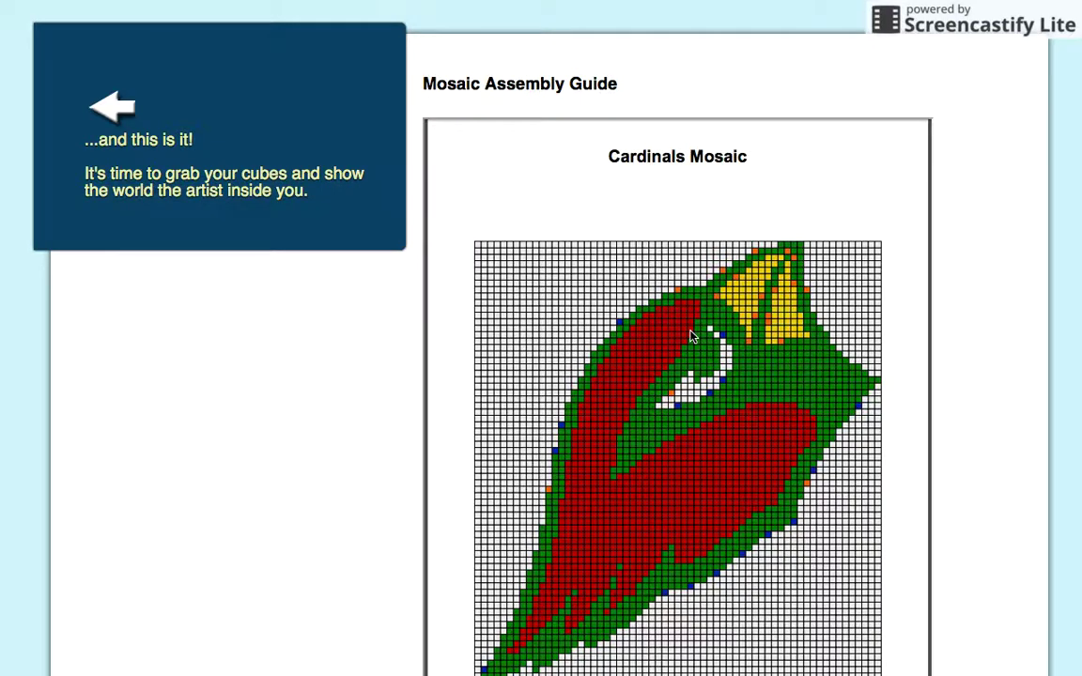
{"action": "scroll", "coordinate": [691, 337], "scroll_direction": "down", "scroll_amount": 10}
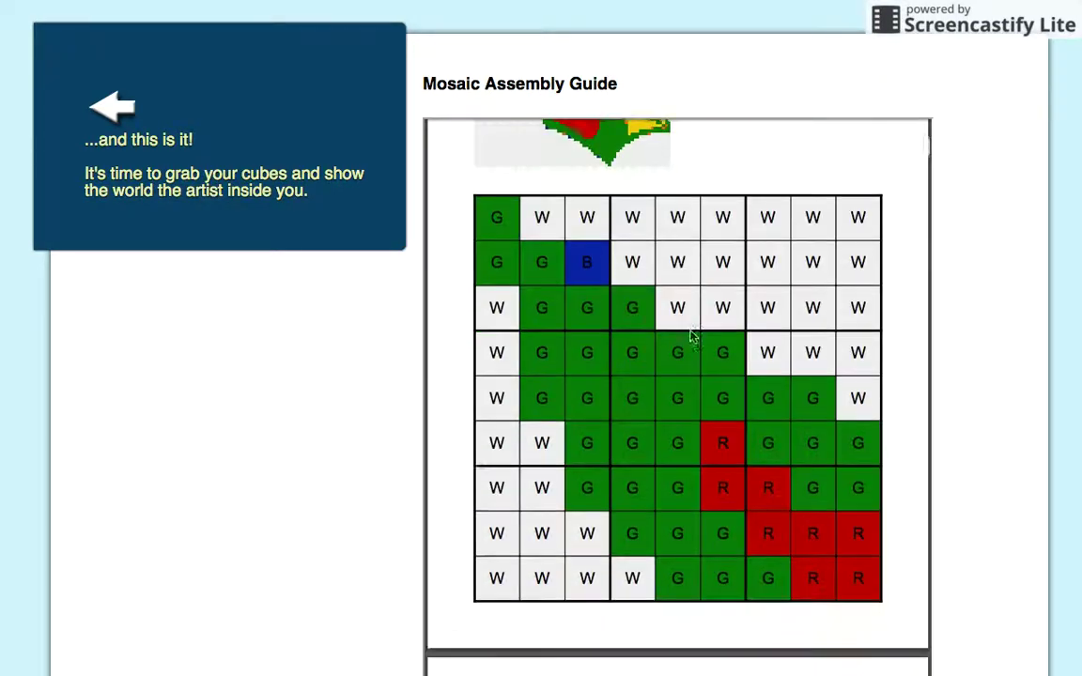
{"action": "scroll", "coordinate": [691, 337], "scroll_direction": "down", "scroll_amount": 2}
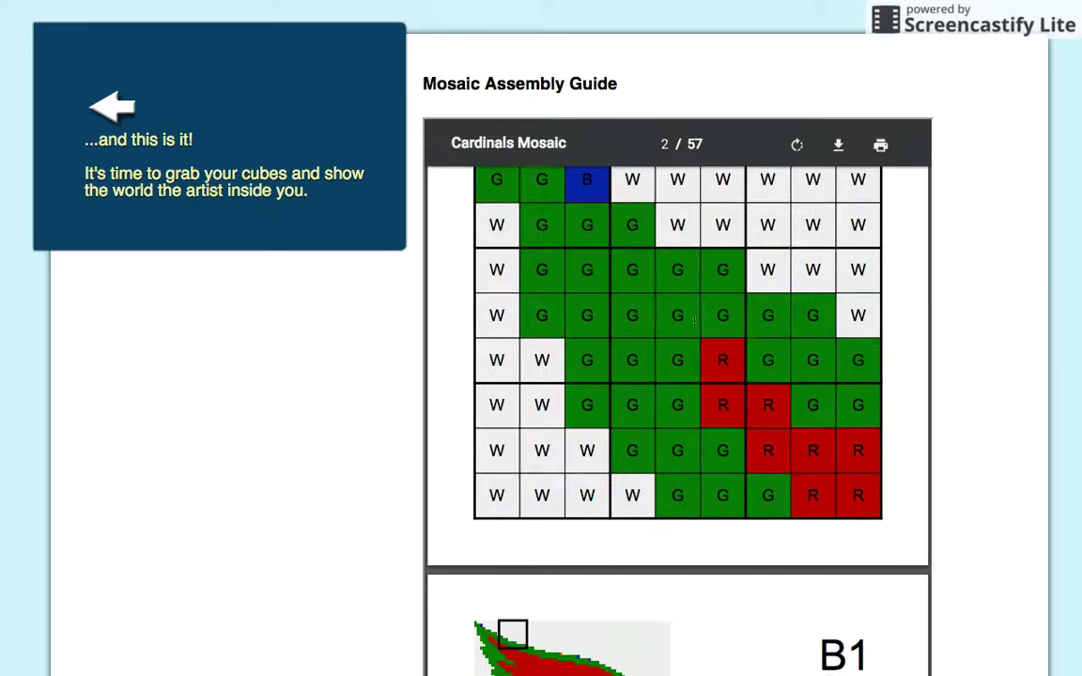
{"action": "scroll", "coordinate": [695, 322], "scroll_direction": "up", "scroll_amount": 6}
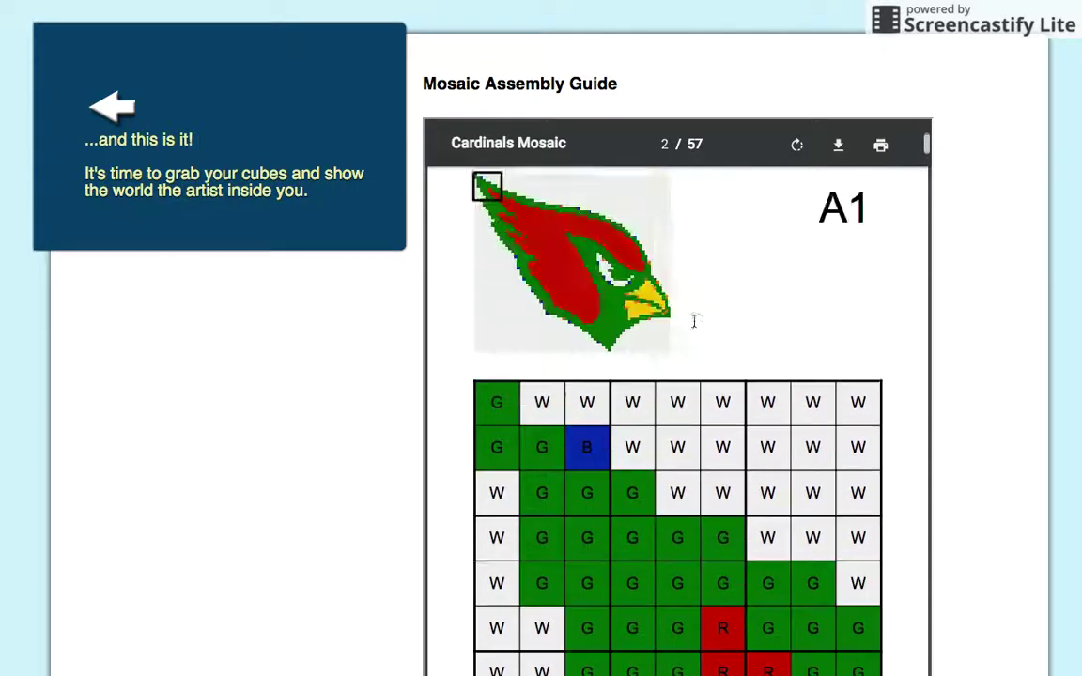
{"action": "scroll", "coordinate": [694, 321], "scroll_direction": "up", "scroll_amount": 3}
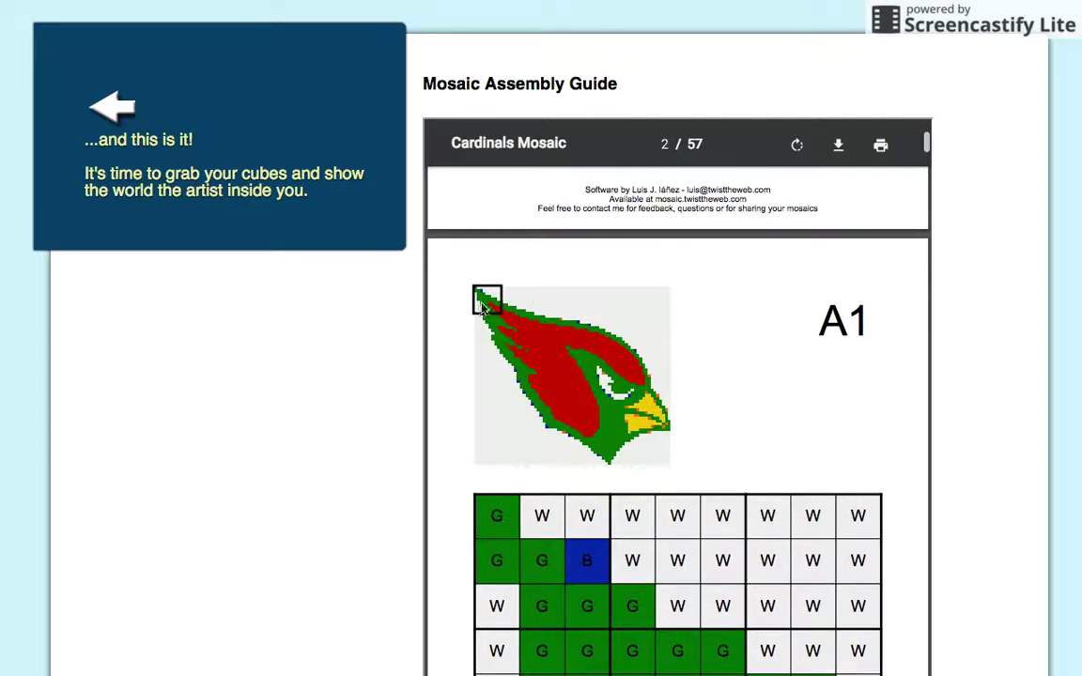
{"action": "scroll", "coordinate": [688, 349], "scroll_direction": "down", "scroll_amount": 4}
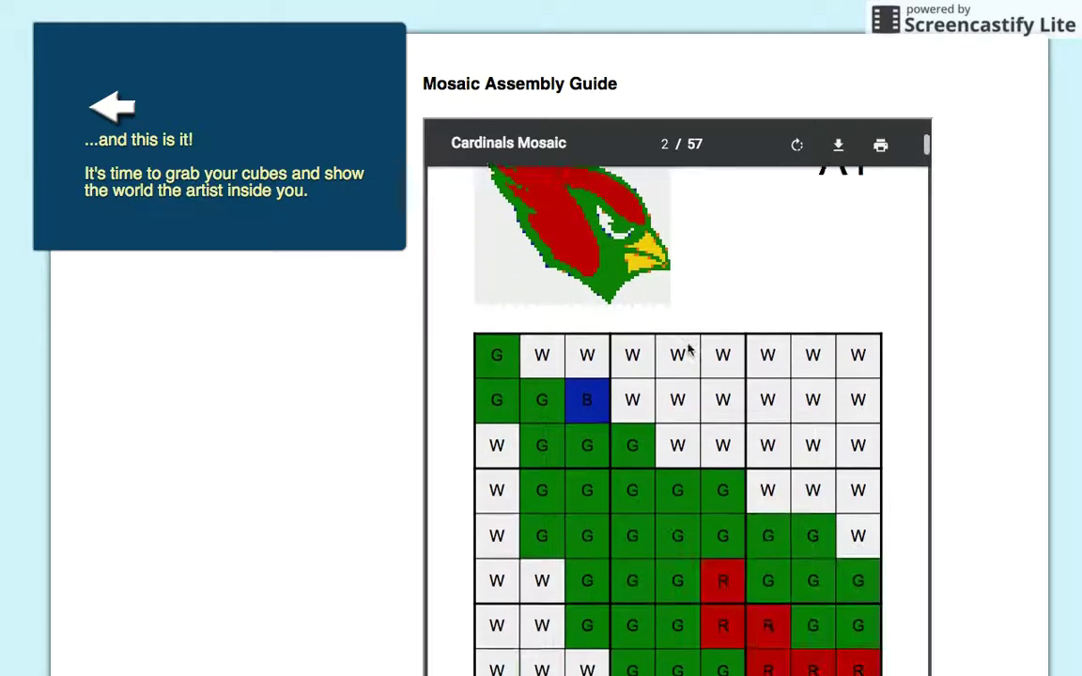
- Examine the sticker layouts in the assembly guide from block A1 through C1 and the blocks that follow
{"action": "scroll", "coordinate": [689, 349], "scroll_direction": "down", "scroll_amount": 3}
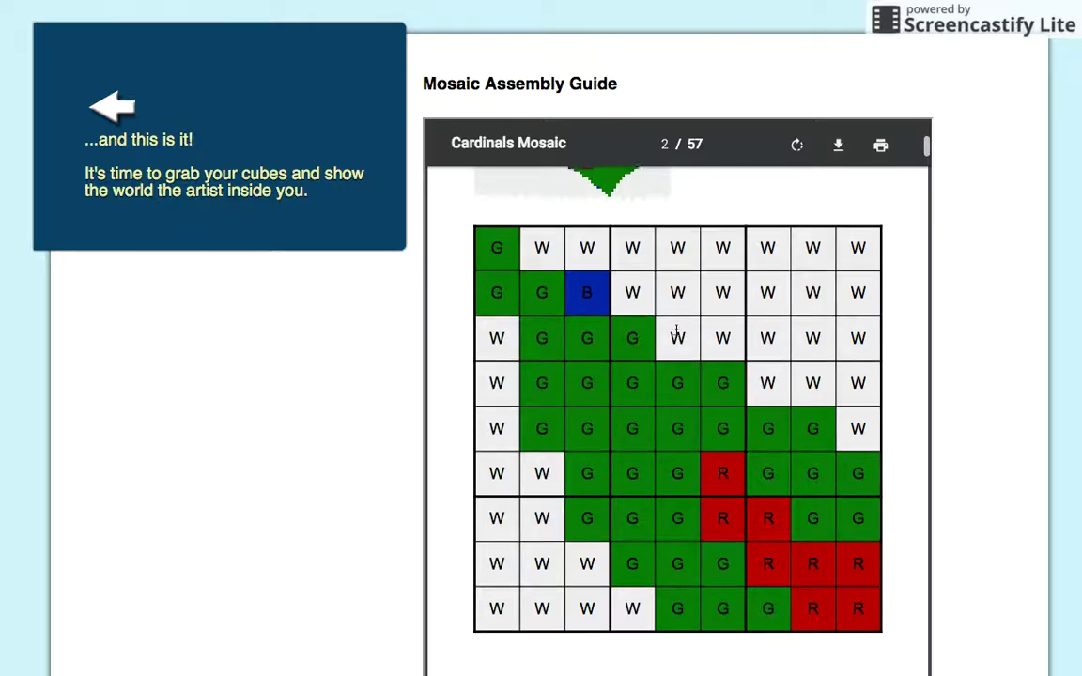
{"action": "scroll", "coordinate": [676, 334], "scroll_direction": "up", "scroll_amount": 5}
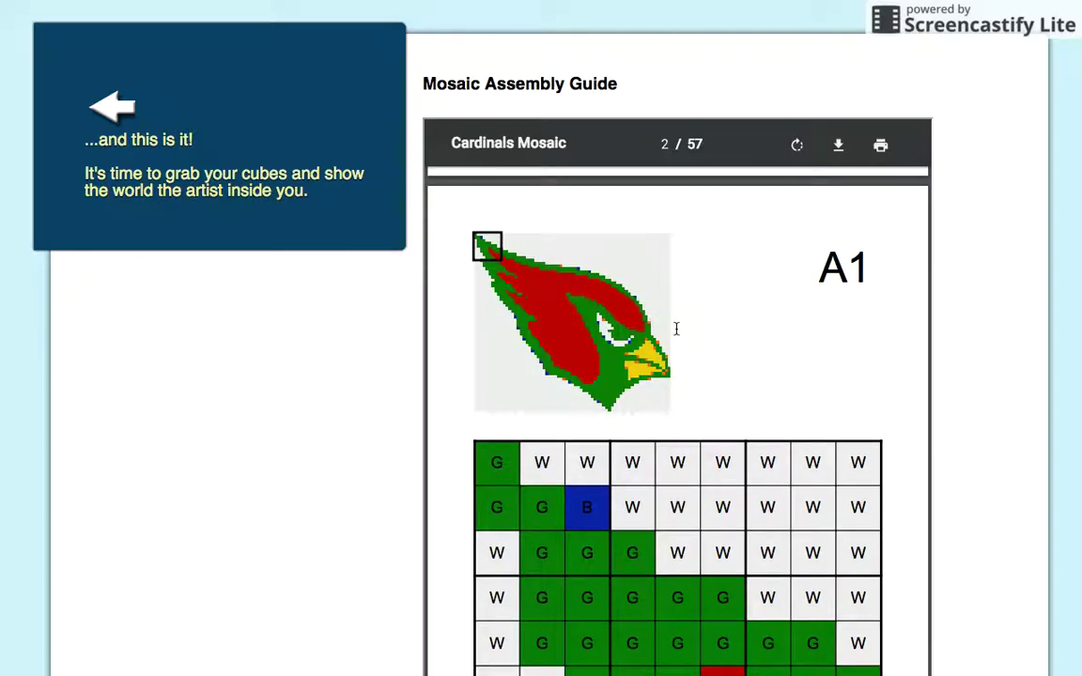
{"action": "scroll", "coordinate": [676, 329], "scroll_direction": "down", "scroll_amount": 15}
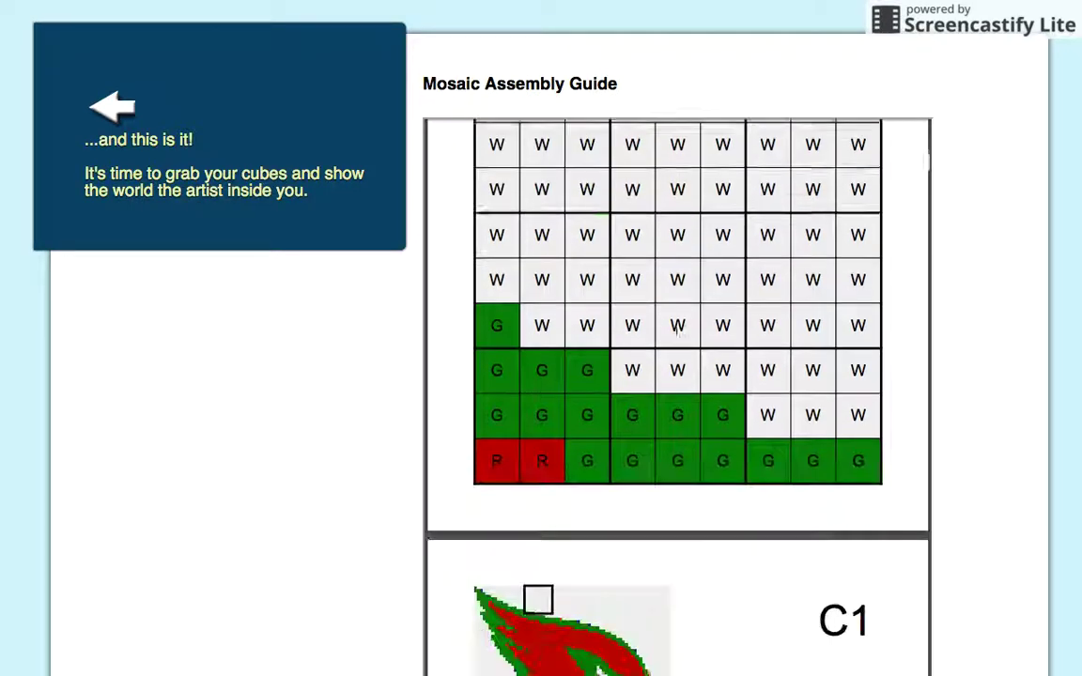
{"action": "scroll", "coordinate": [676, 329], "scroll_direction": "down", "scroll_amount": 7}
{"action": "scroll", "coordinate": [676, 329], "scroll_direction": "up", "scroll_amount": 10}
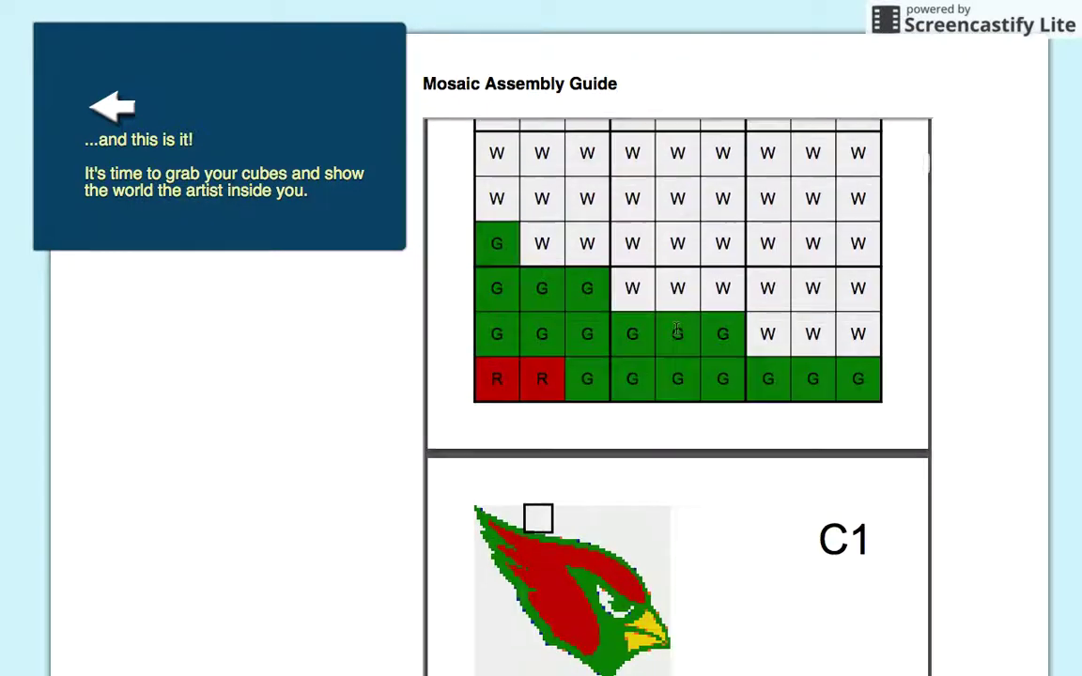
{"action": "scroll", "coordinate": [677, 476], "scroll_direction": "down", "scroll_amount": 20}
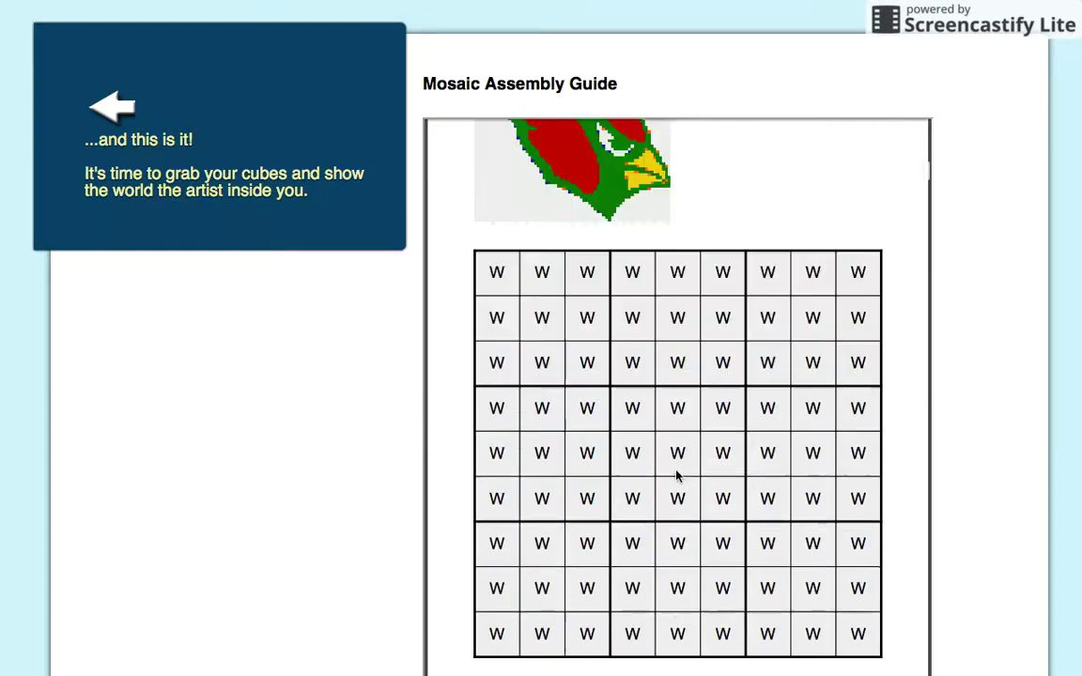
{"action": "scroll", "coordinate": [677, 476], "scroll_direction": "down", "scroll_amount": 10}
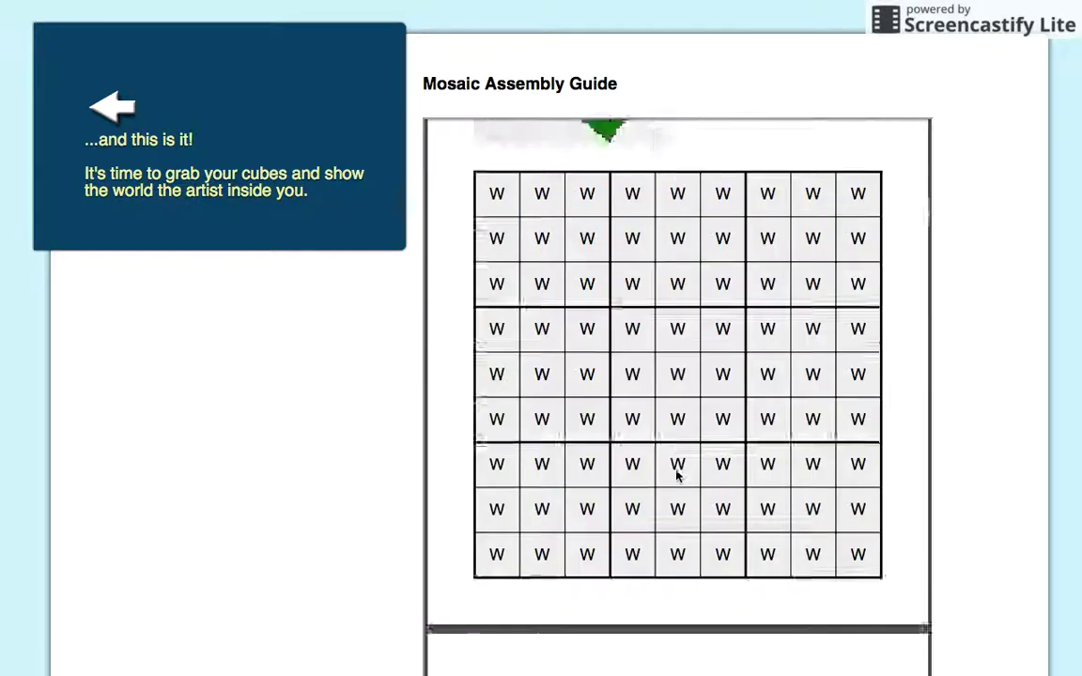